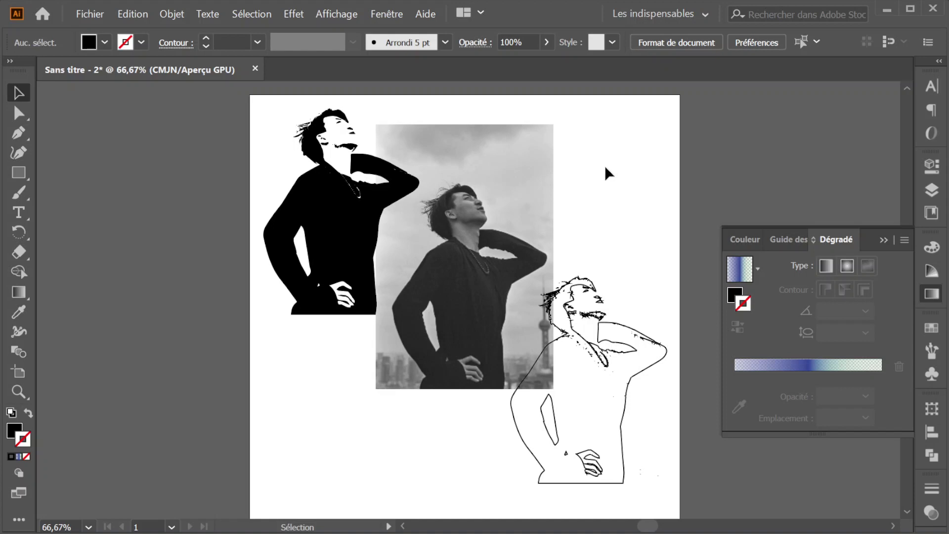
# Step: Delete the silhouette, the photo and the outline drawing from the artboard
pyautogui.moveTo(265, 119)
pyautogui.mouseDown()
pyautogui.moveTo(524, 509)
pyautogui.moveTo(698, 445)
pyautogui.moveTo(659, 430)
pyautogui.mouseUp()
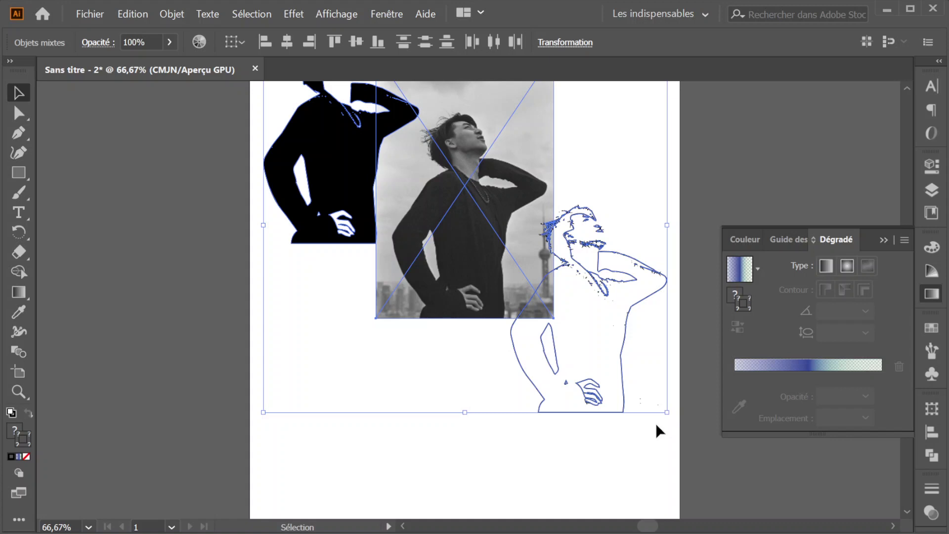
pyautogui.press('Delete')
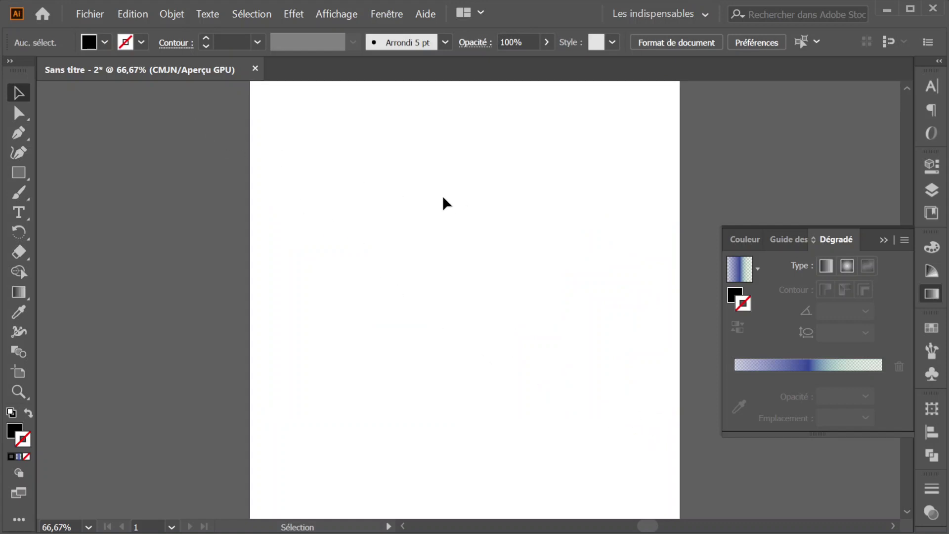
# Step: Import xu-duo-7rsuRiW9Fro-unsplash.jpg, place it large in the middle of the artboard, and embed it in the document
pyautogui.click(90, 14)
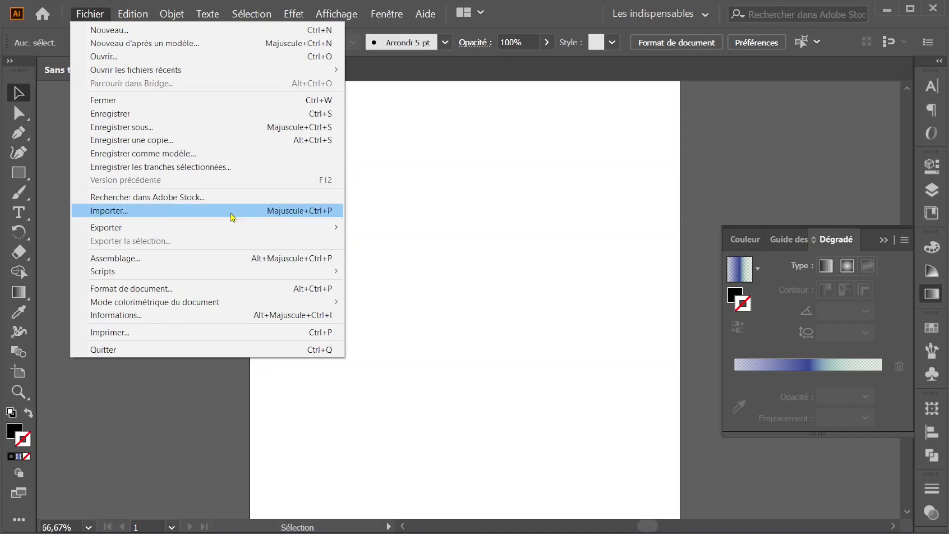
pyautogui.click(232, 217)
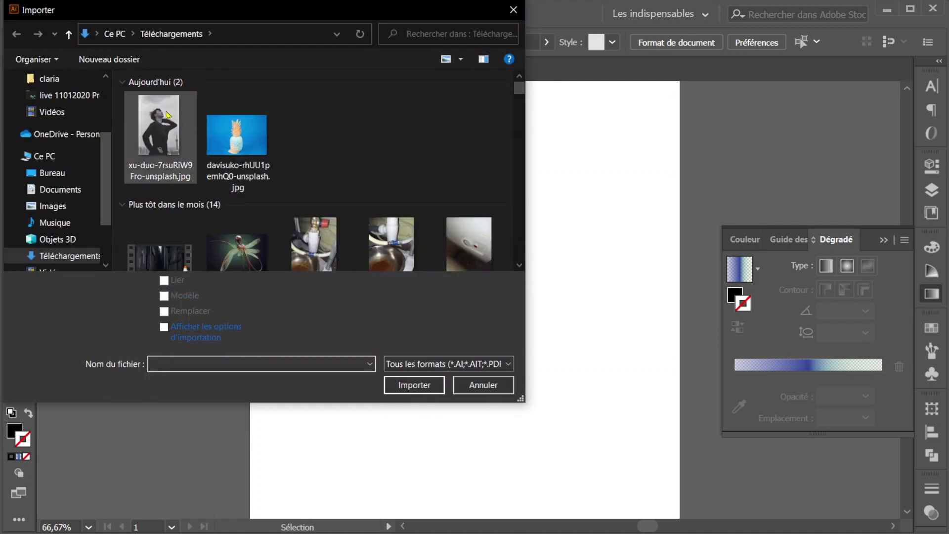
pyautogui.click(154, 146)
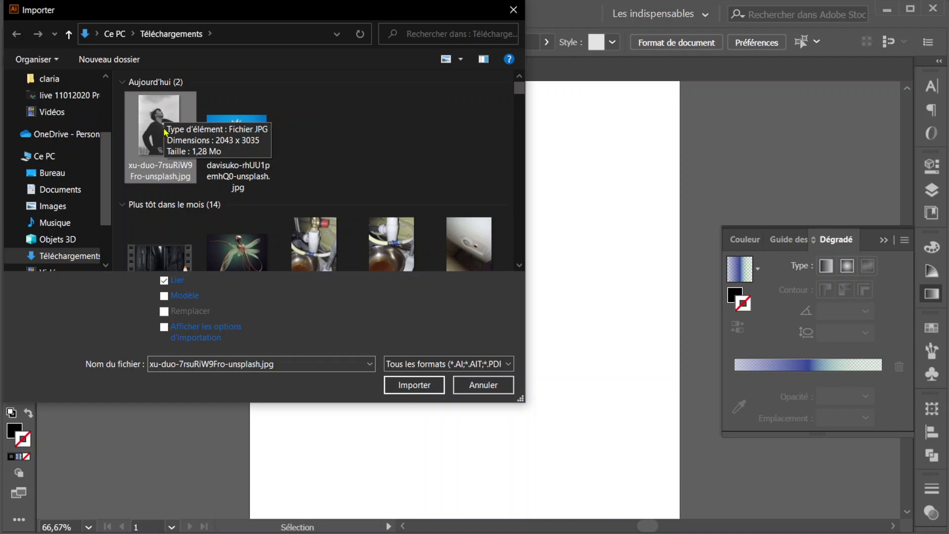
pyautogui.click(411, 385)
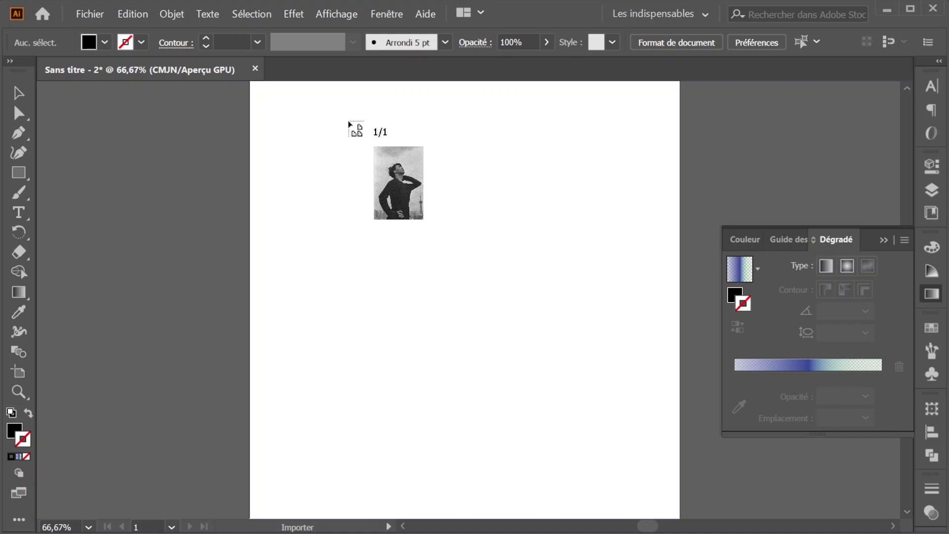
pyautogui.moveTo(348, 120); pyautogui.dragTo(591, 445)
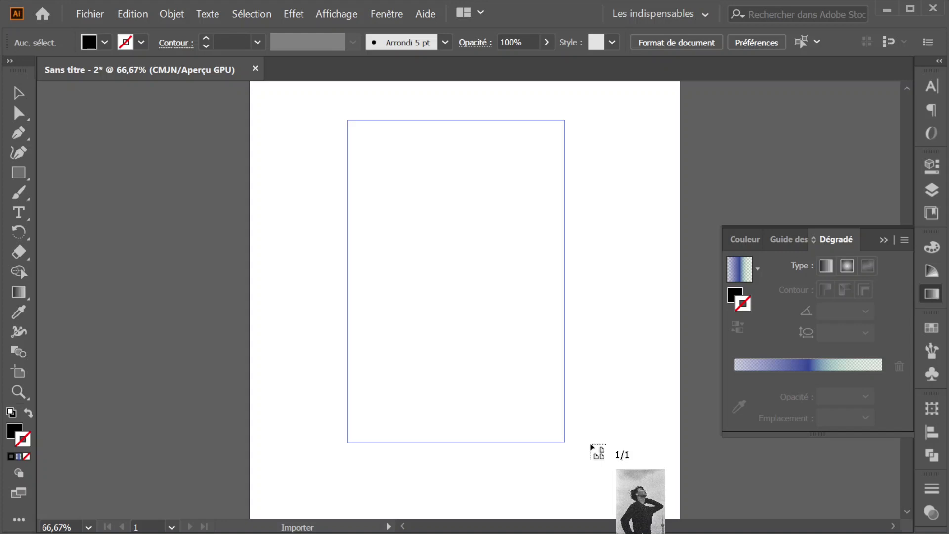
pyautogui.moveTo(591, 445); pyautogui.dragTo(590, 443)
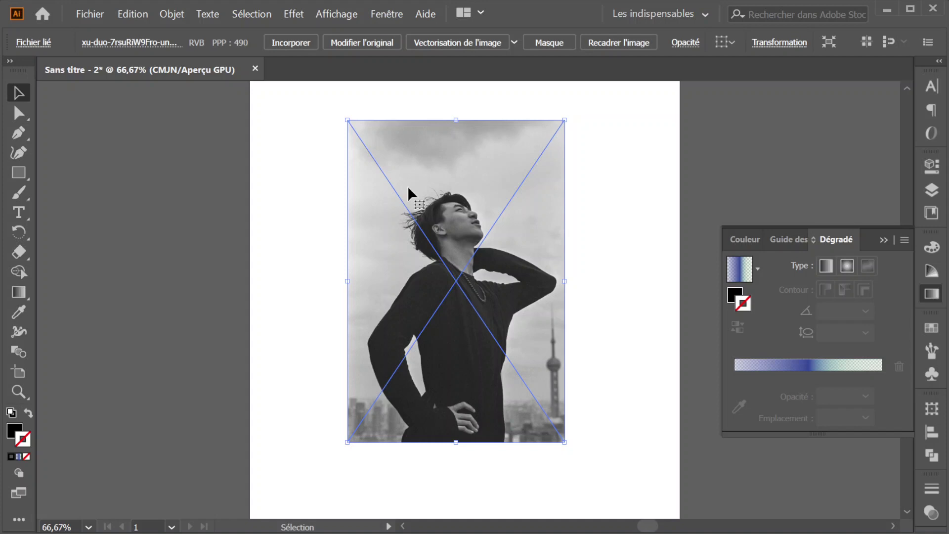
pyautogui.click(276, 44)
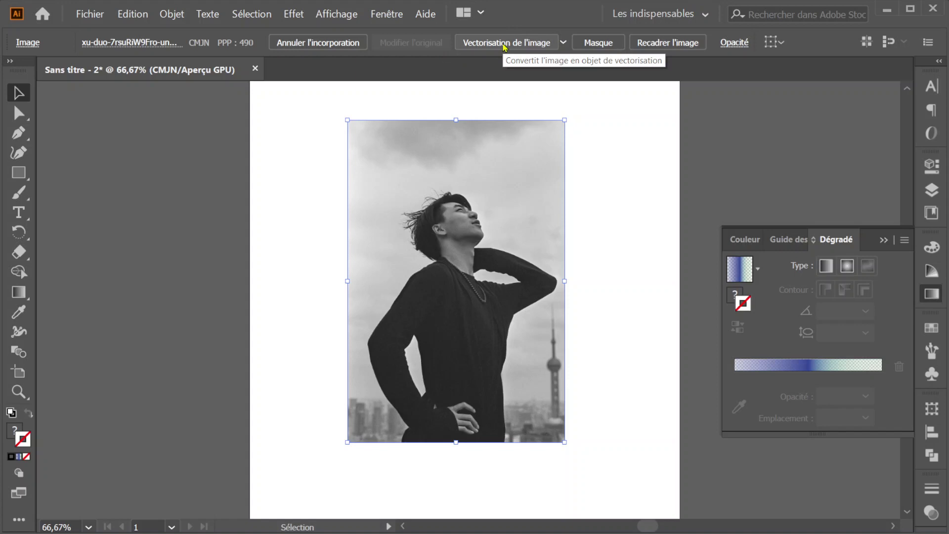
pyautogui.click(564, 43)
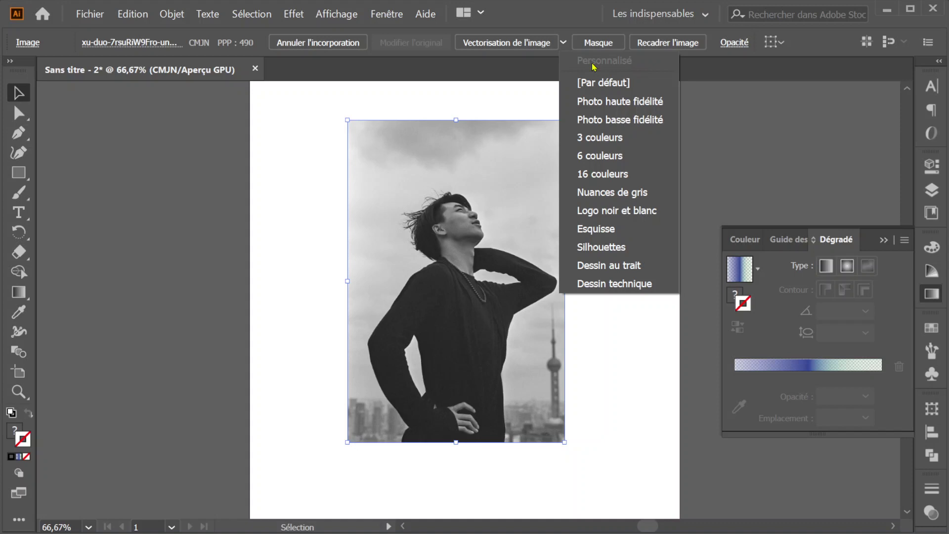
pyautogui.click(563, 45)
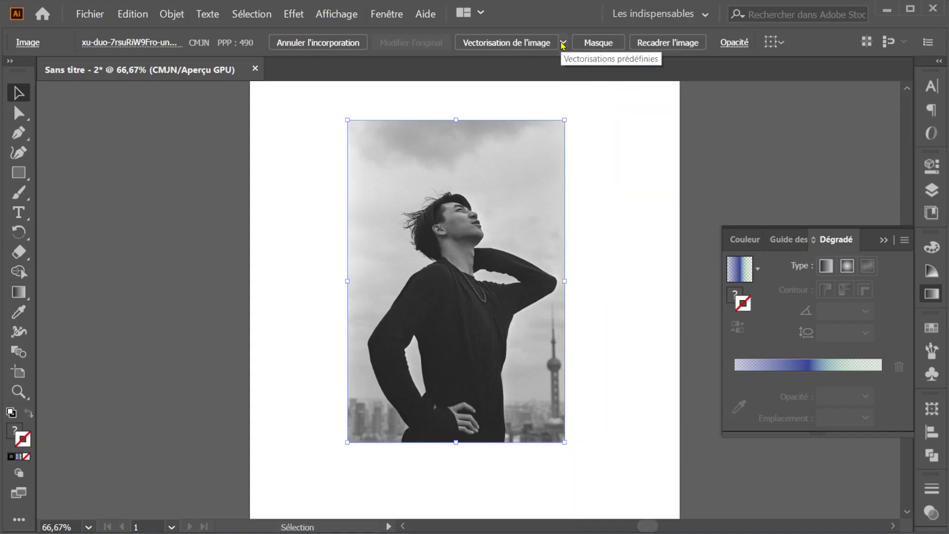
# Step: Show the image tracing settings and preview the default black-and-white trace of the photo, accepting the slow processing of the large image
pyautogui.click(387, 15)
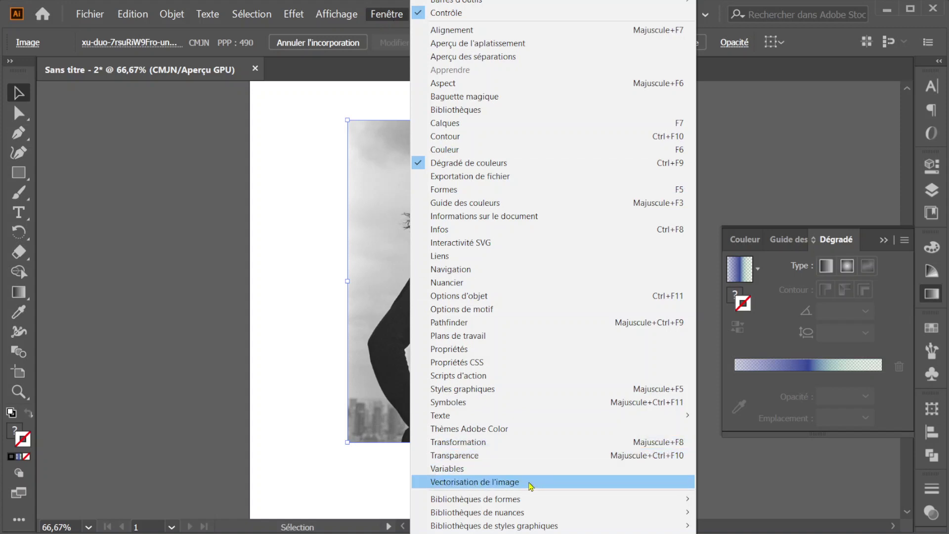
pyautogui.moveTo(453, 0)
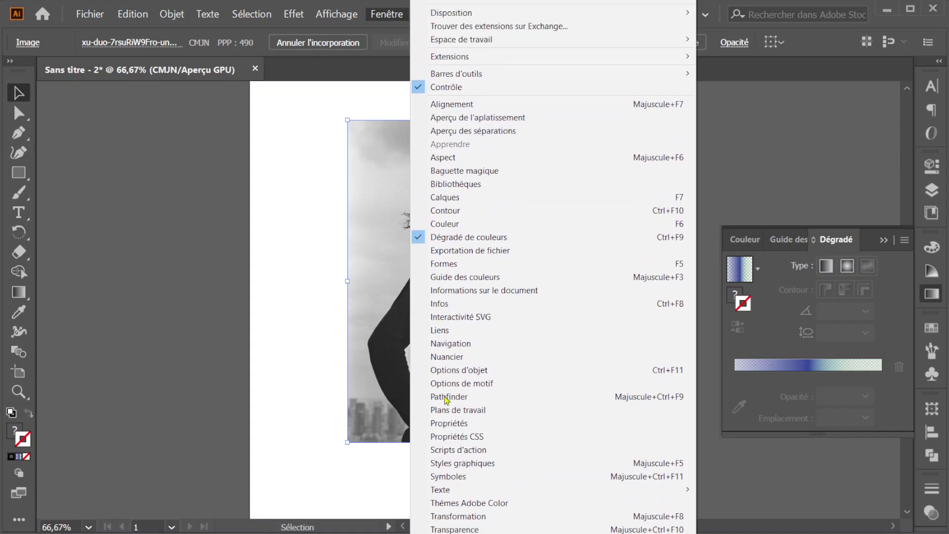
pyautogui.moveTo(450, 533)
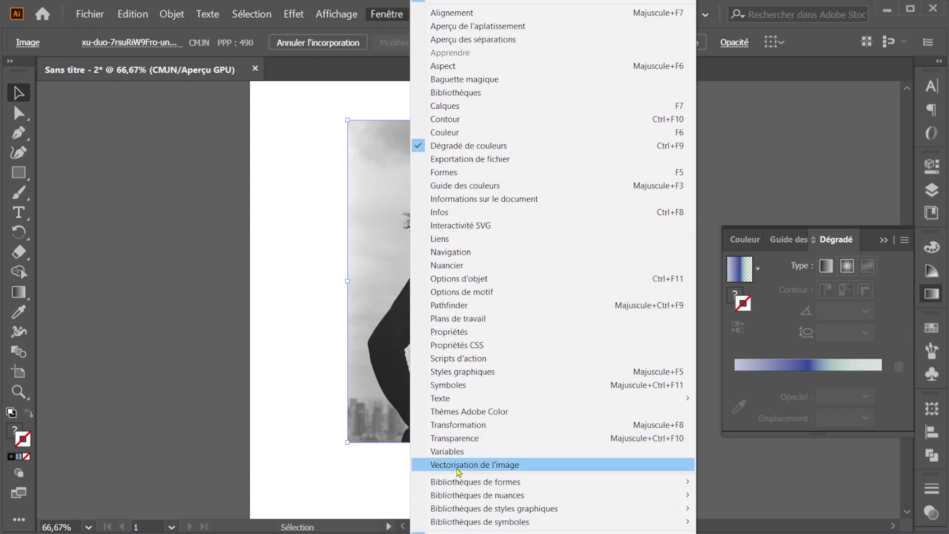
pyautogui.click(457, 470)
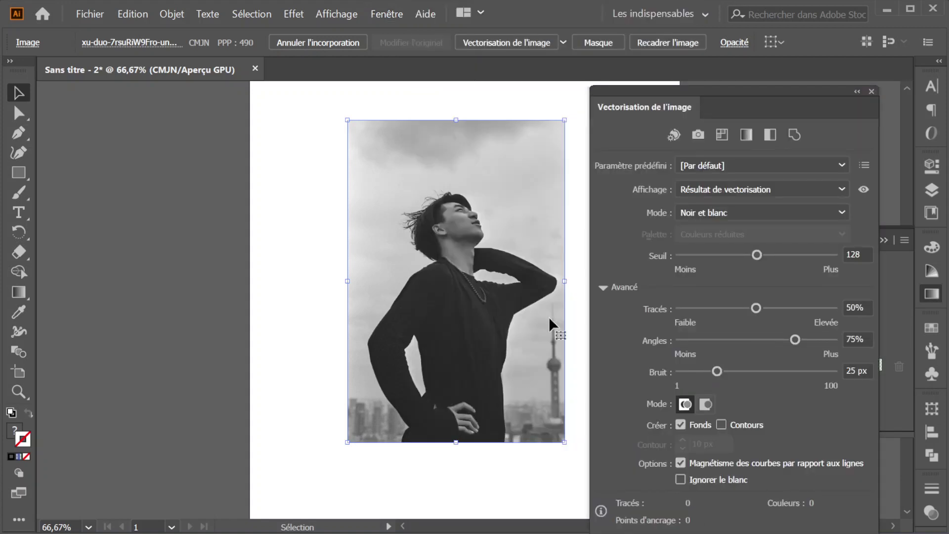
pyautogui.moveTo(758, 97); pyautogui.dragTo(749, 40)
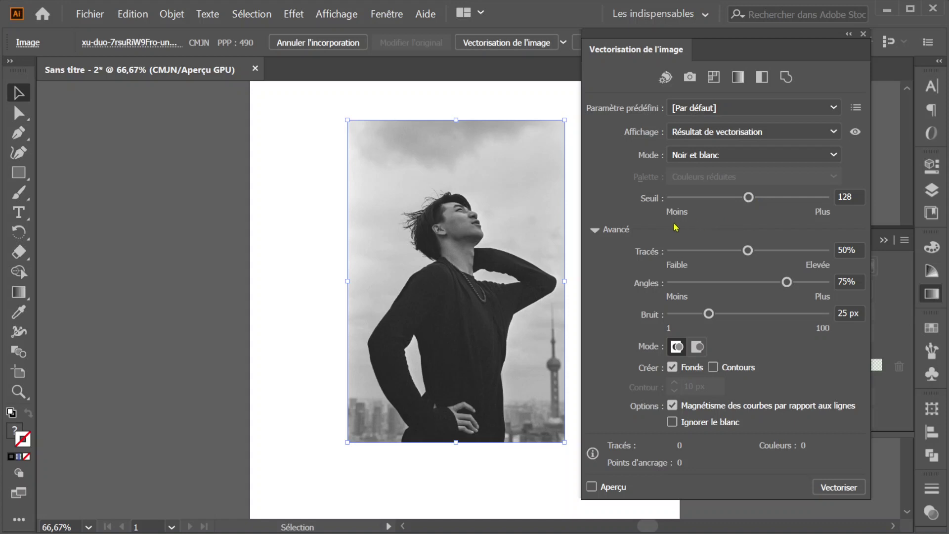
pyautogui.click(591, 487)
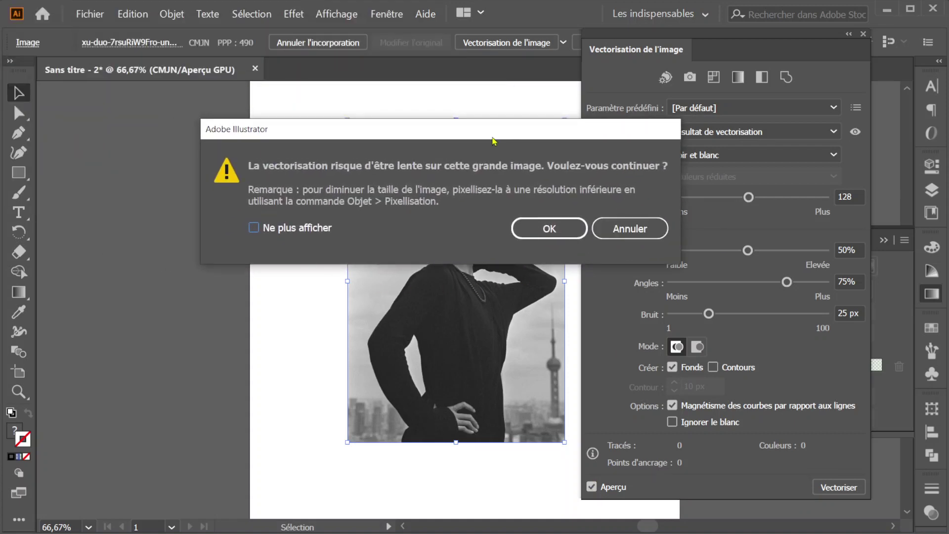
pyautogui.moveTo(408, 132); pyautogui.dragTo(506, 140)
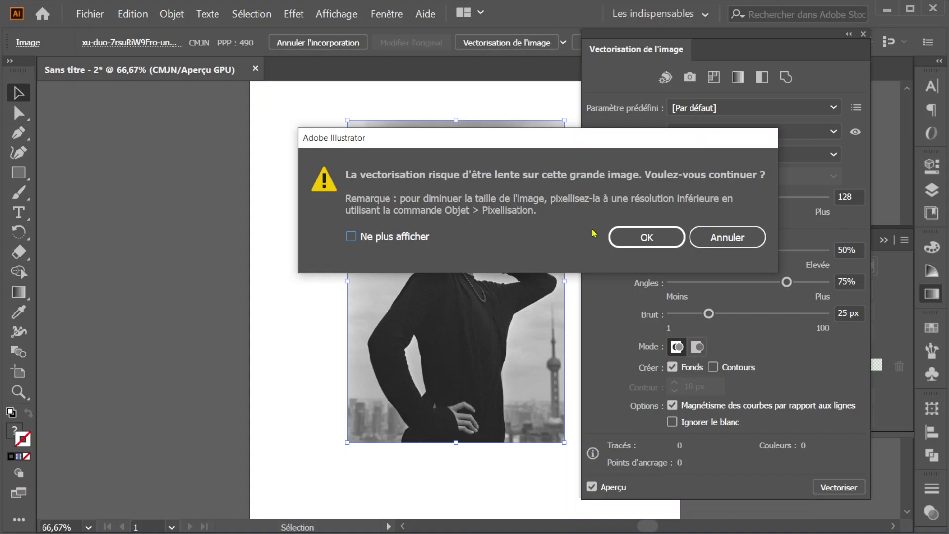
pyautogui.click(641, 240)
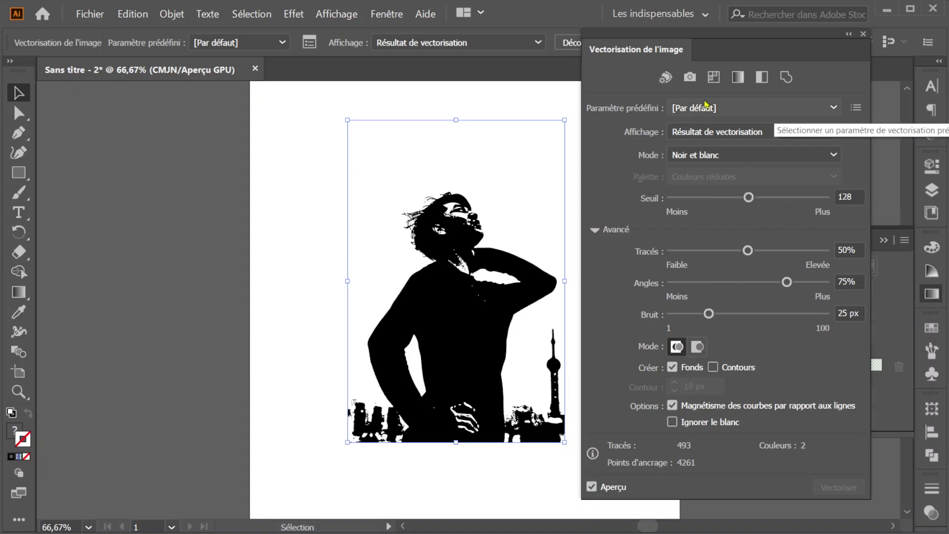
# Step: Examine the available tracing presets, view options and colour modes, keeping the default preset, tracing result view and black-and-white mode
pyautogui.click(834, 109)
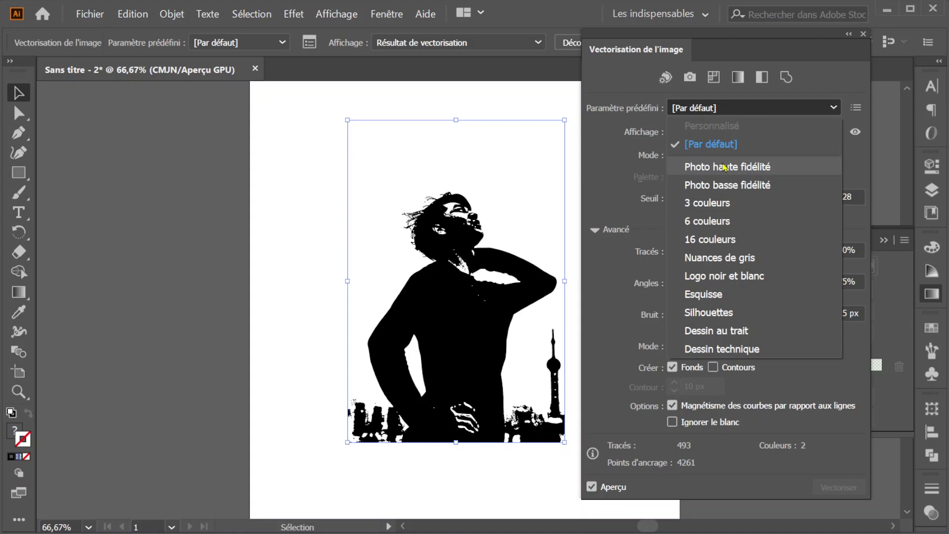
pyautogui.click(612, 131)
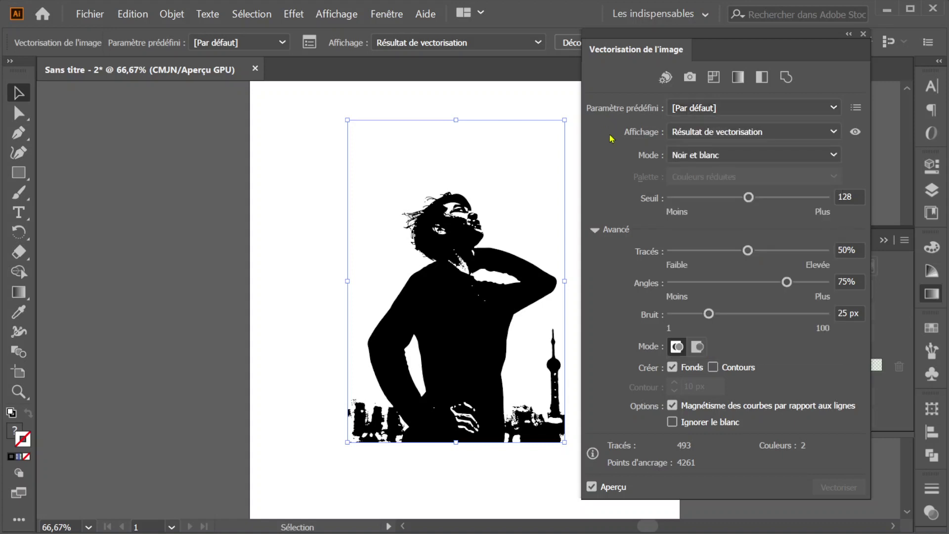
pyautogui.click(791, 136)
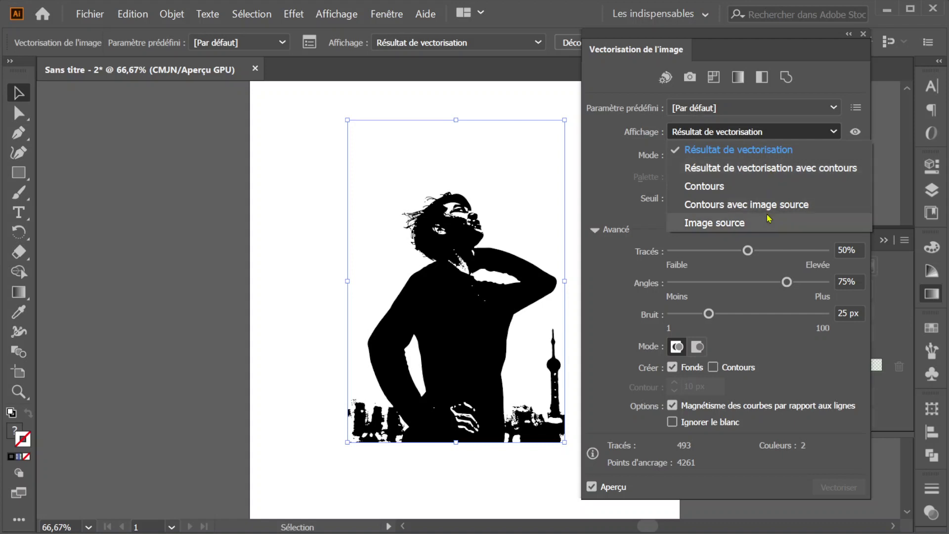
pyautogui.click(767, 151)
pyautogui.click(744, 156)
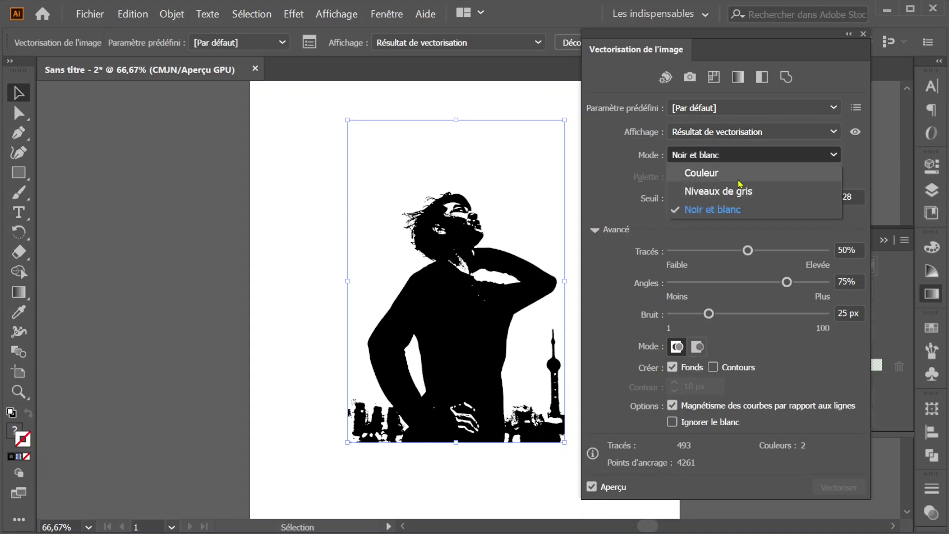
pyautogui.click(758, 159)
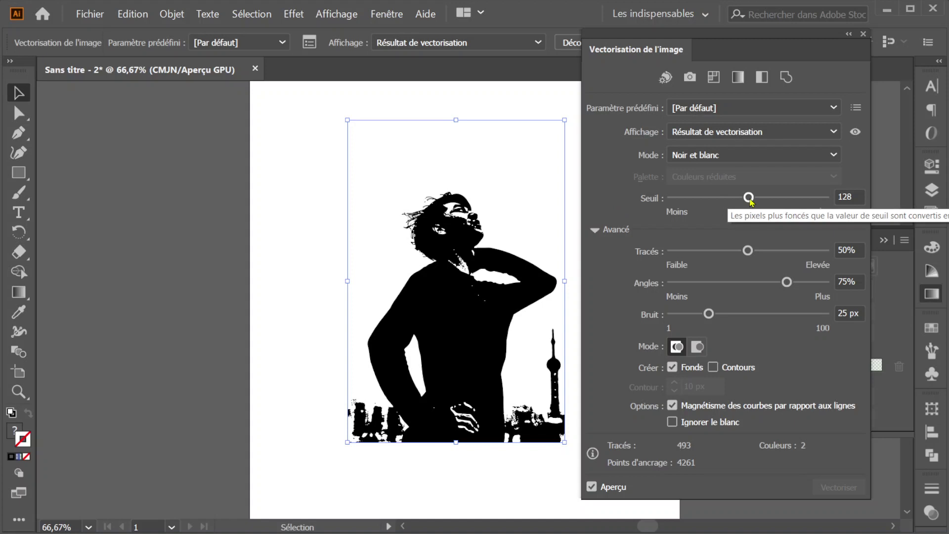
# Step: Try several higher and lower tracing thresholds, settling on 52 to isolate the man from the city background
pyautogui.moveTo(750, 200); pyautogui.dragTo(796, 199)
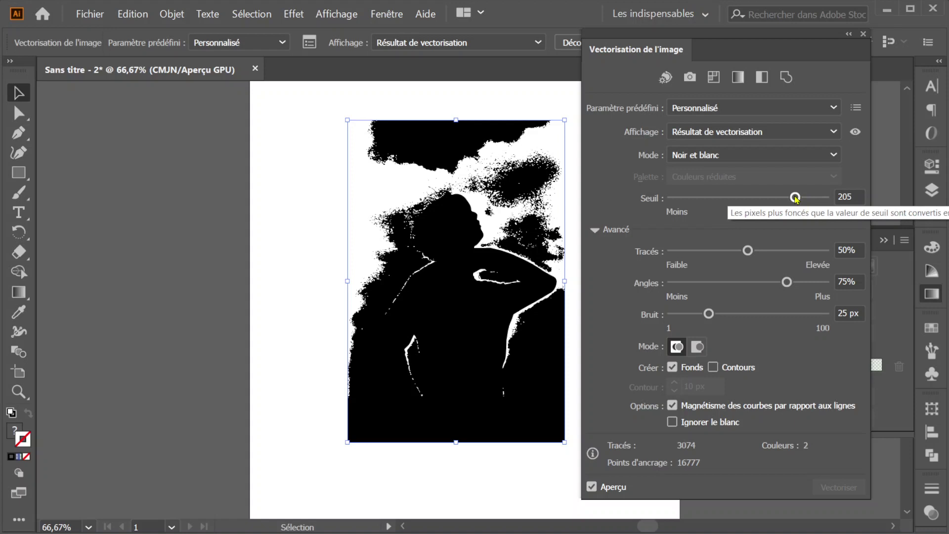
pyautogui.moveTo(795, 198); pyautogui.dragTo(781, 199)
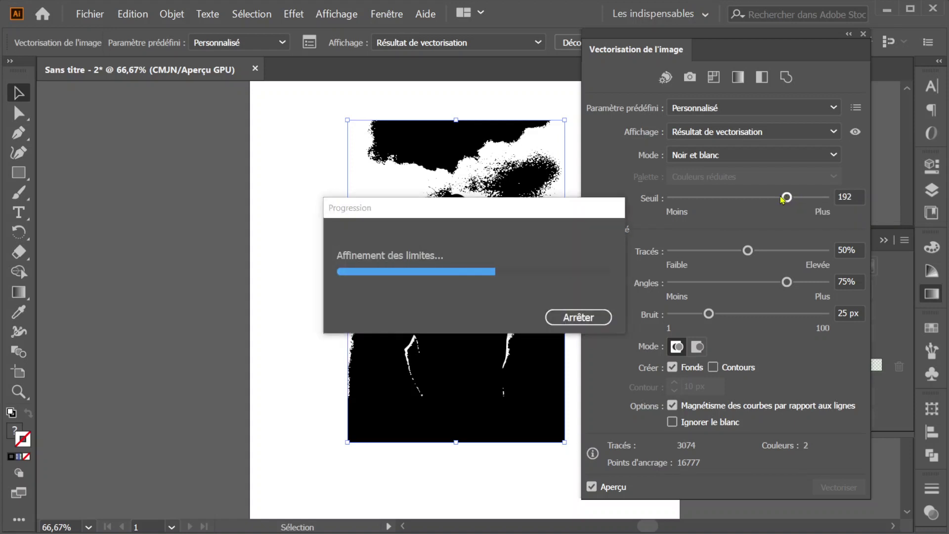
pyautogui.click(727, 203)
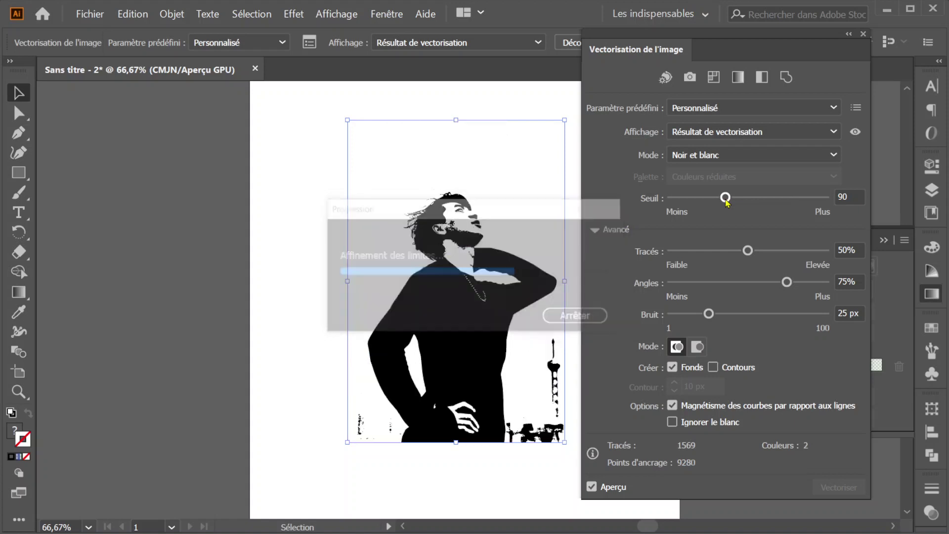
pyautogui.click(695, 199)
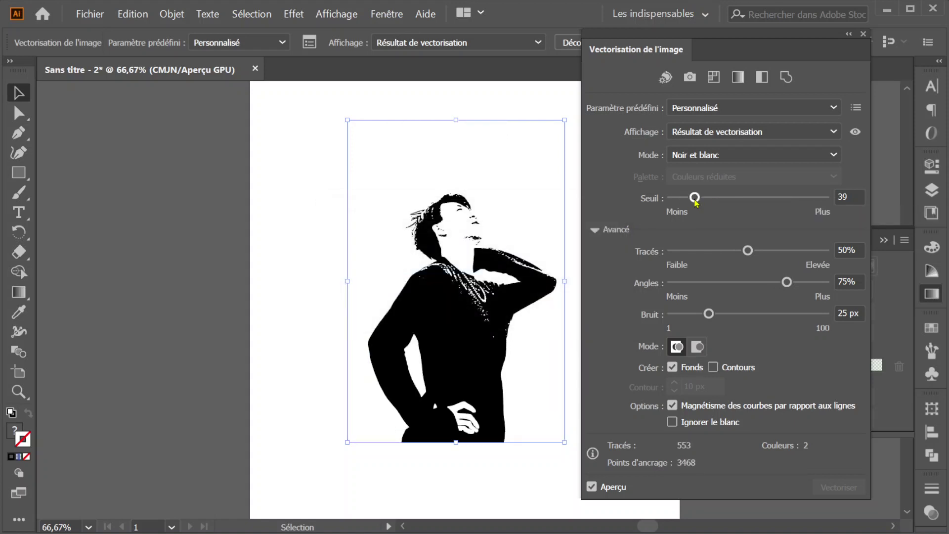
pyautogui.moveTo(695, 200); pyautogui.dragTo(705, 202)
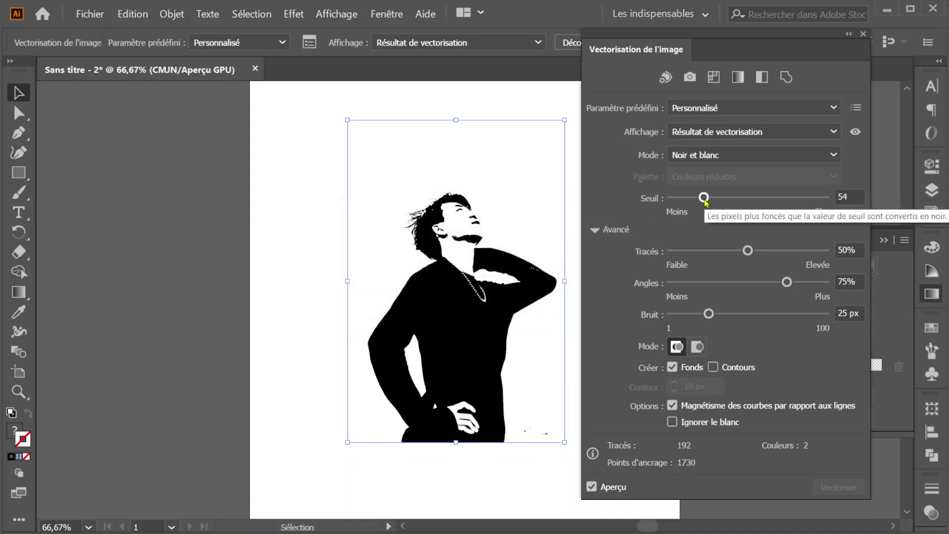
pyautogui.moveTo(707, 200); pyautogui.dragTo(712, 200)
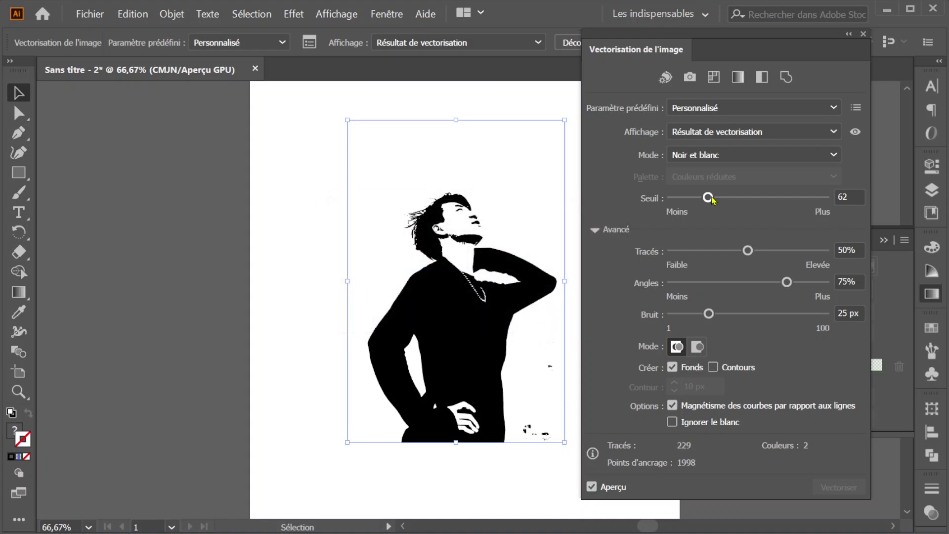
pyautogui.moveTo(712, 200); pyautogui.dragTo(709, 200)
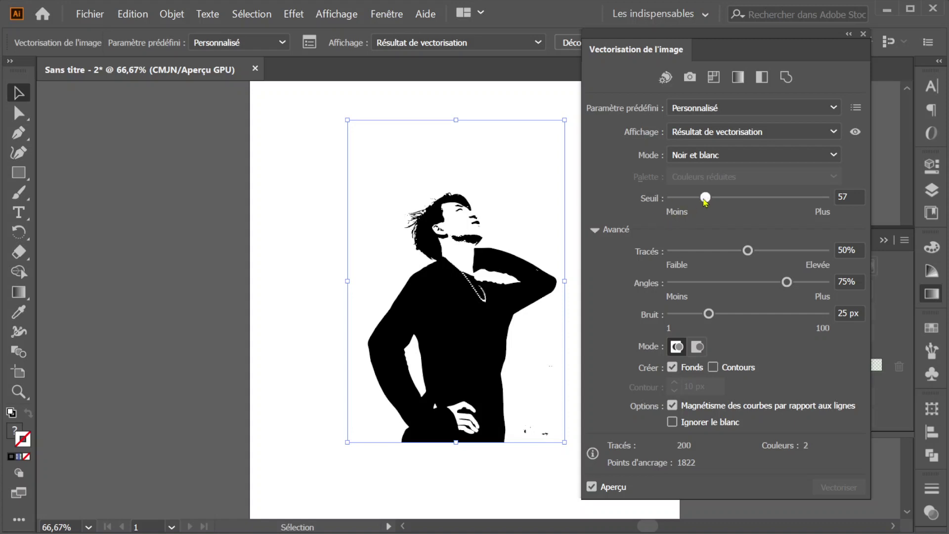
pyautogui.moveTo(706, 197); pyautogui.dragTo(702, 197)
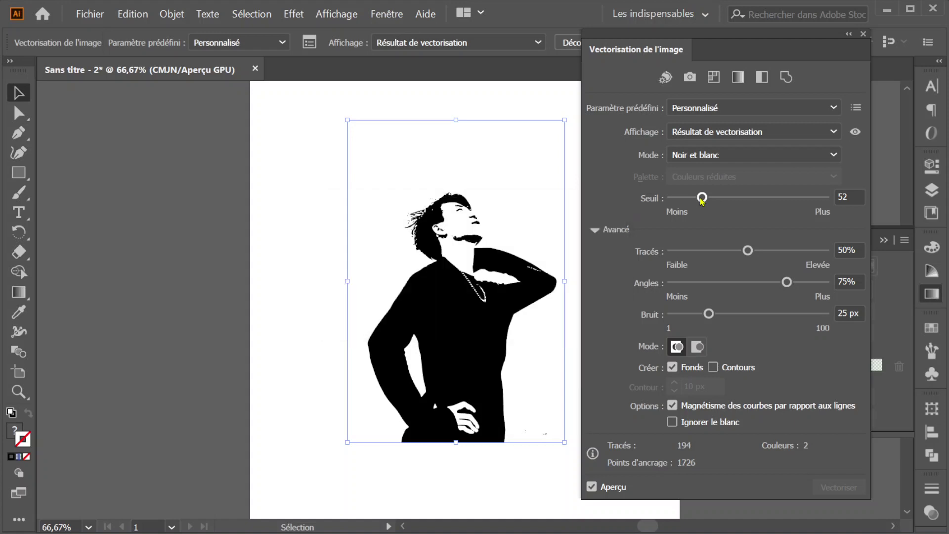
# Step: Adjust the advanced tracing settings to 1% for paths, 52% for corners and 1 px for noise
pyautogui.click(748, 251)
pyautogui.moveTo(749, 254); pyautogui.dragTo(830, 257)
pyautogui.moveTo(827, 255); pyautogui.dragTo(665, 253)
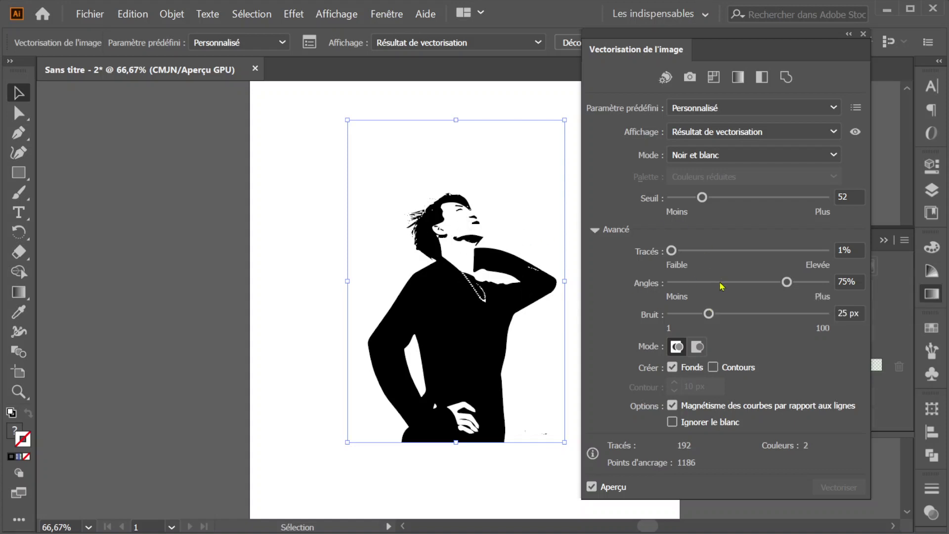
pyautogui.moveTo(786, 282); pyautogui.dragTo(751, 282)
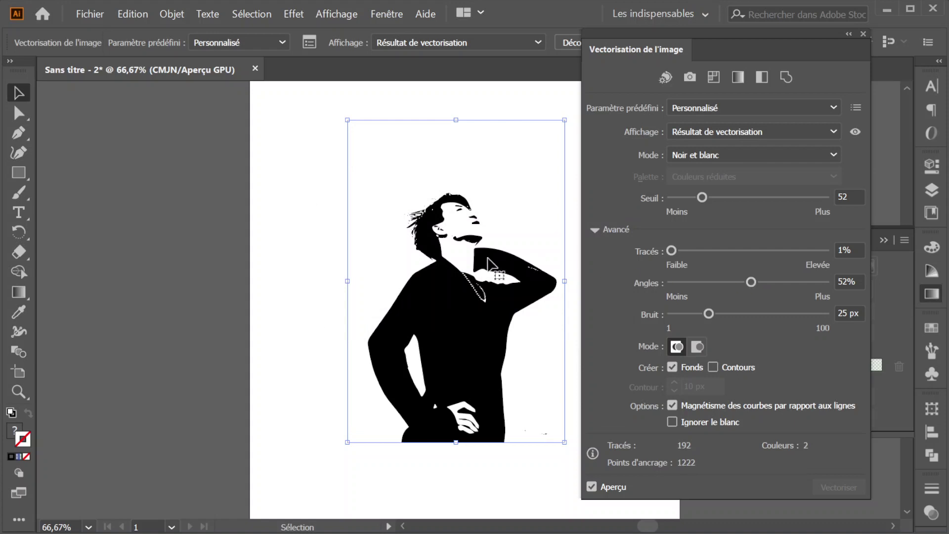
pyautogui.moveTo(708, 314); pyautogui.dragTo(638, 298)
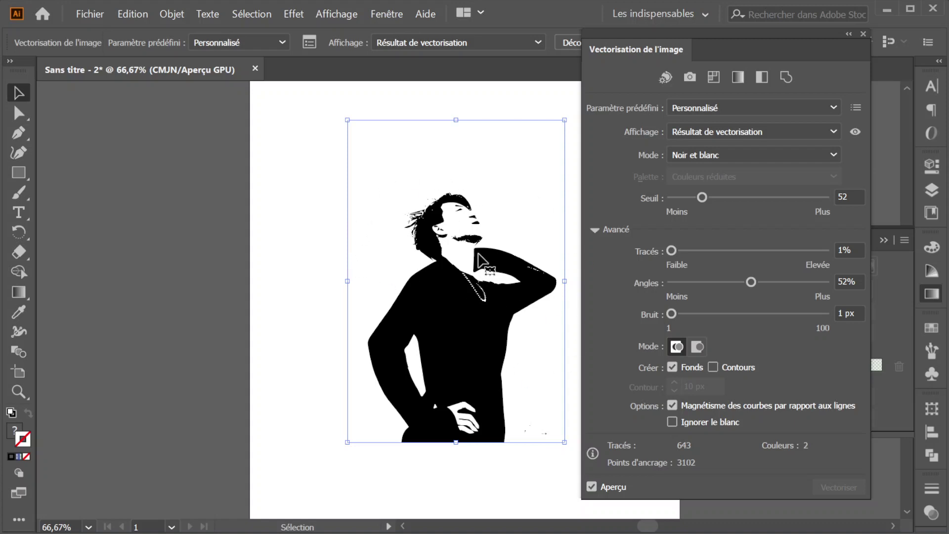
# Step: Make the tracing ignore white, apply it to the photo with the preview switched off, and close the tracing settings
pyautogui.click(672, 423)
pyautogui.click(592, 487)
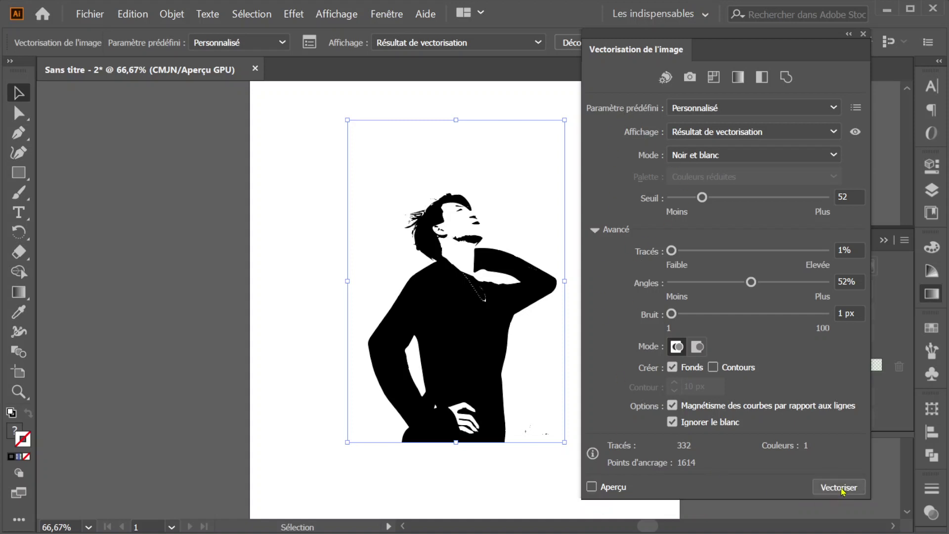
pyautogui.click(843, 489)
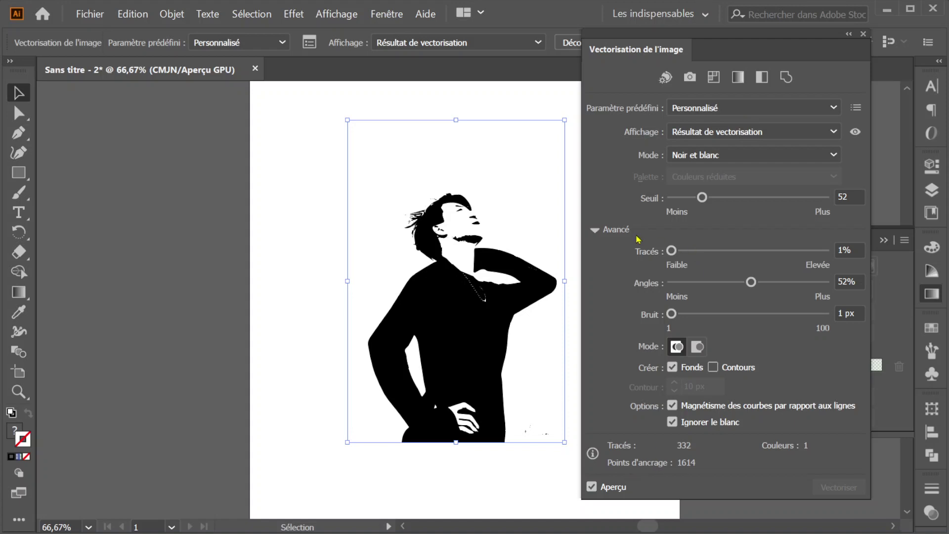
pyautogui.click(864, 35)
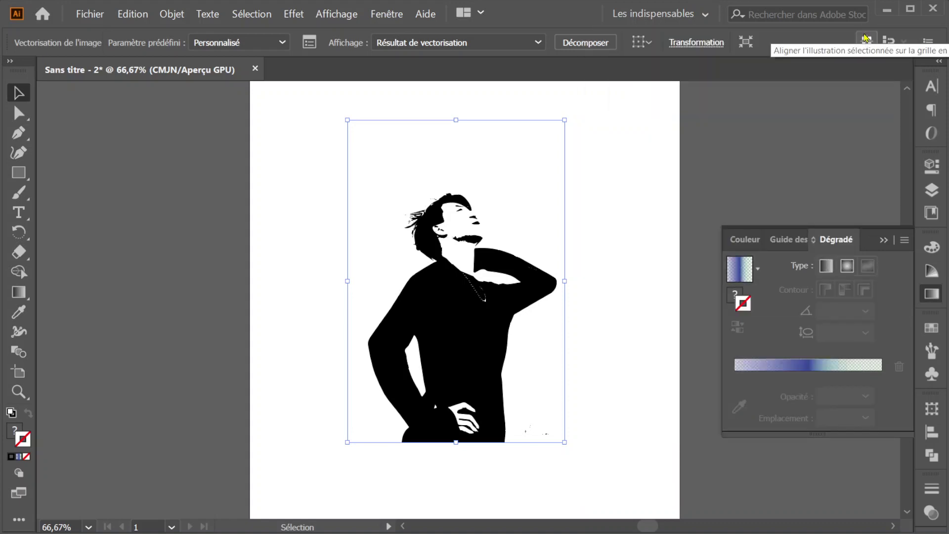
# Step: Expand the tracing into editable paths, then move the silhouette to the artboard's upper left and scale it down
pyautogui.moveTo(478, 352)
pyautogui.mouseDown()
pyautogui.moveTo(517, 318)
pyautogui.moveTo(463, 368)
pyautogui.mouseUp()
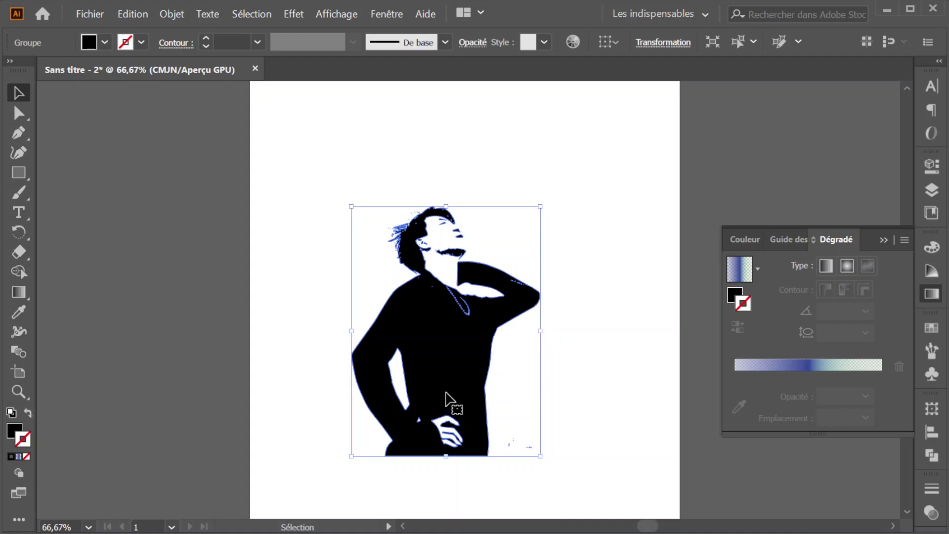
pyautogui.moveTo(446, 401); pyautogui.dragTo(358, 269)
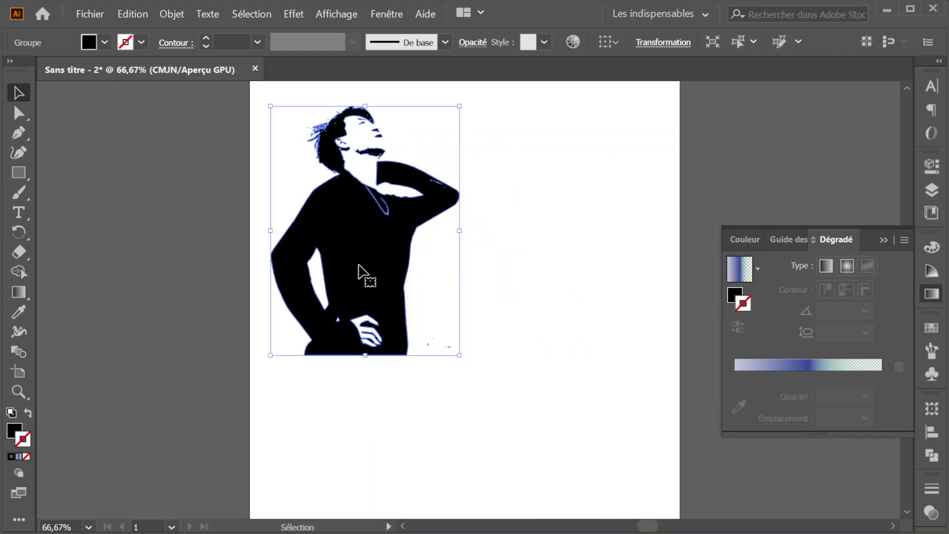
pyautogui.moveTo(460, 106); pyautogui.dragTo(378, 213)
# Step: Duplicate the black silhouette across to the artboard's upper right and fill the copy with dark blue
pyautogui.moveTo(335, 297); pyautogui.dragTo(559, 233)
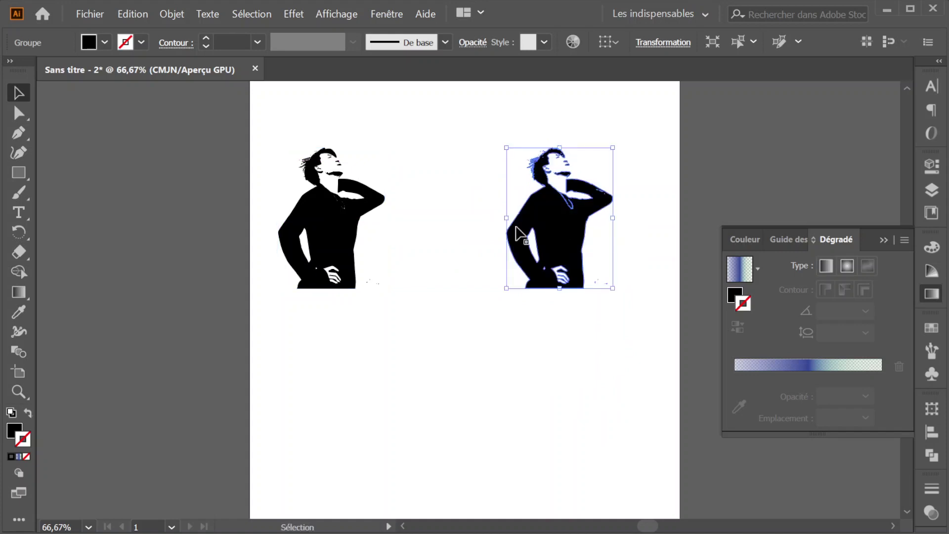
pyautogui.click(104, 42)
pyautogui.click(34, 82)
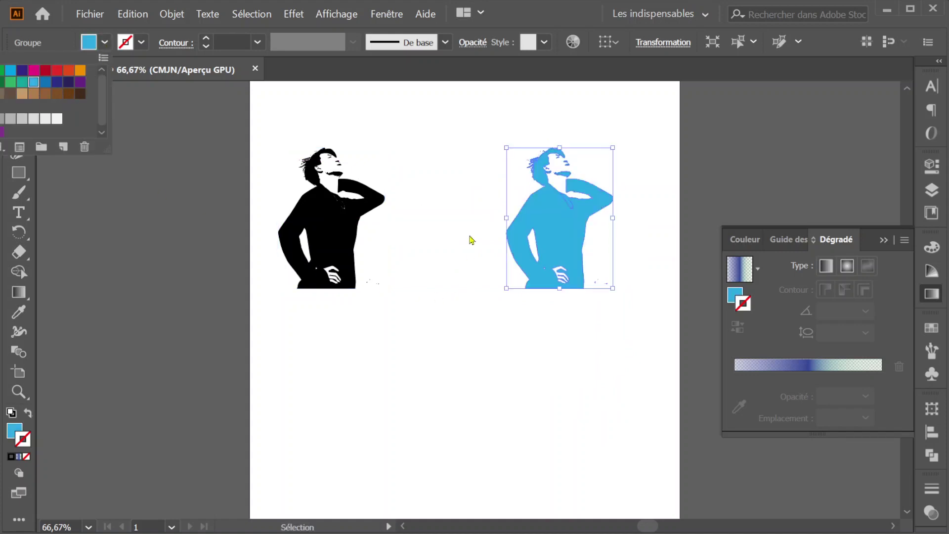
pyautogui.click(57, 81)
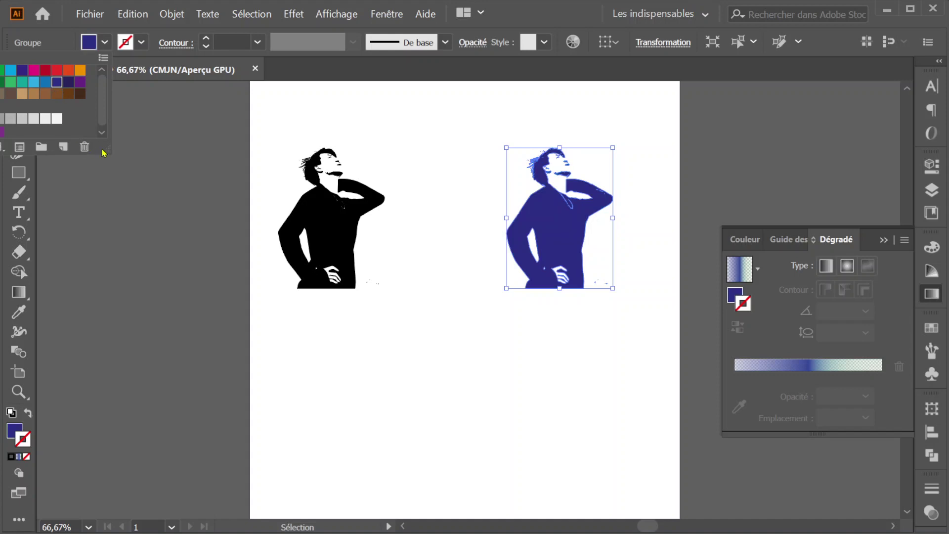
pyautogui.click(460, 237)
pyautogui.moveTo(551, 243); pyautogui.dragTo(568, 235)
# Step: Try a shape blend between the black and dark blue silhouettes, undo it, and deselect both figures
pyautogui.moveTo(263, 122); pyautogui.dragTo(630, 319)
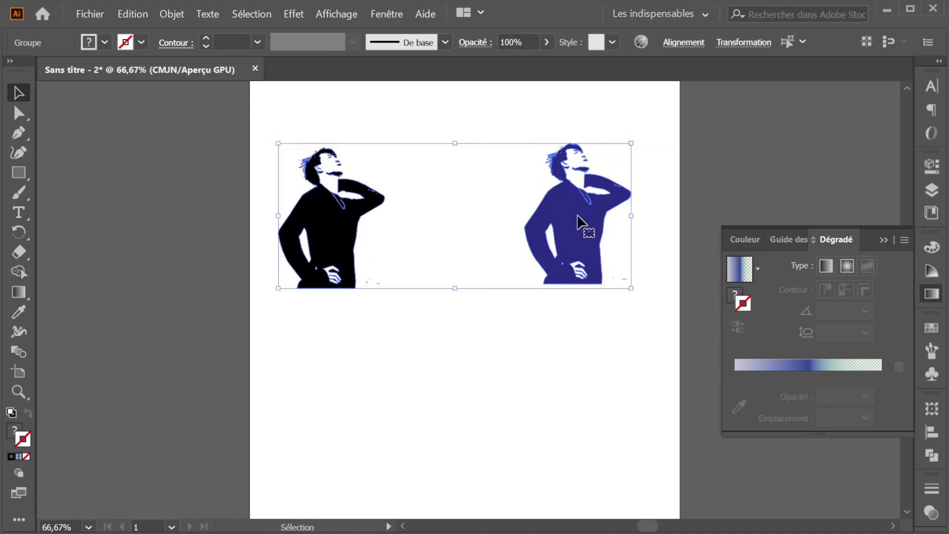
pyautogui.click(23, 354)
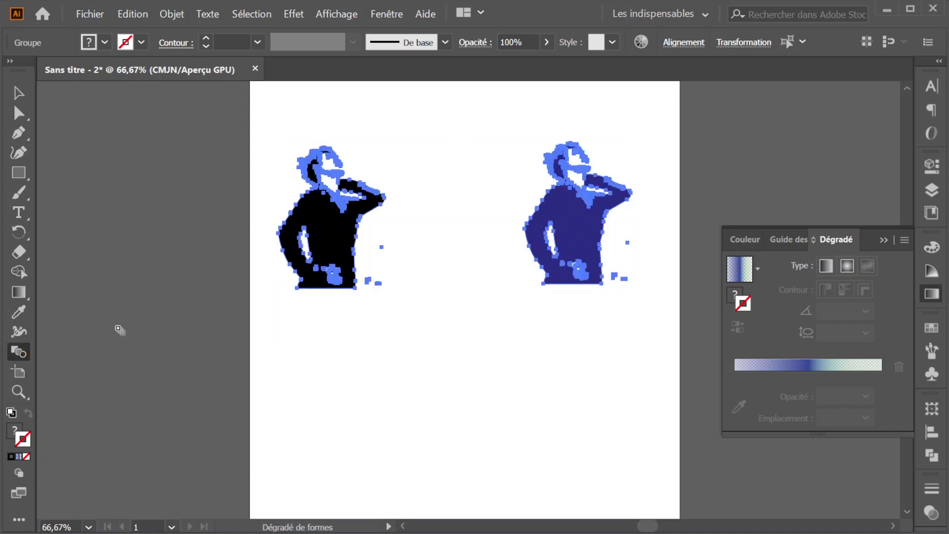
pyautogui.click(354, 287)
pyautogui.click(602, 284)
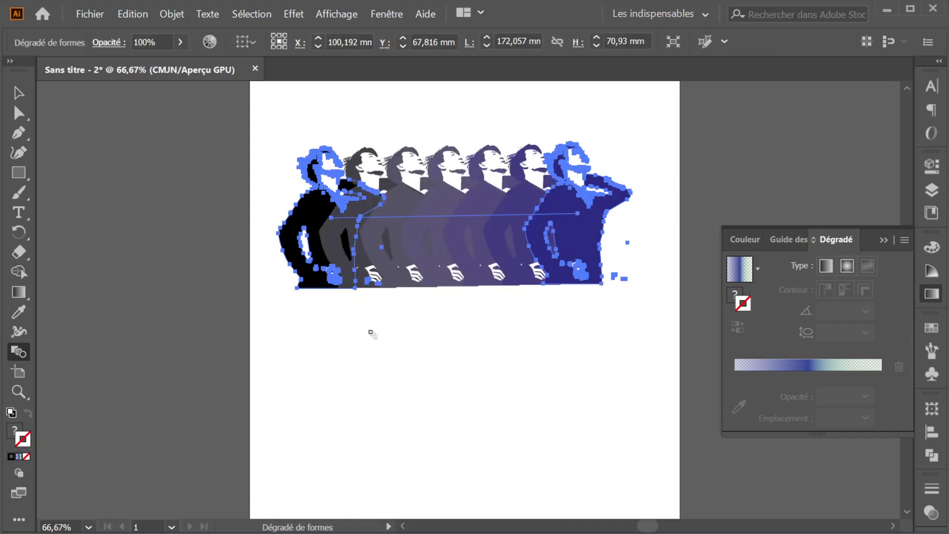
pyautogui.hotkey('ctrl', 'z')
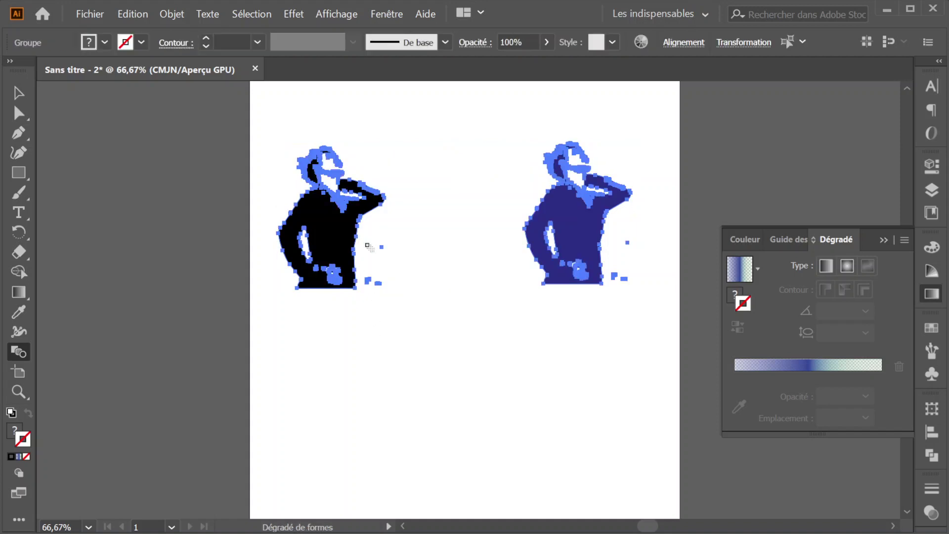
pyautogui.click(19, 93)
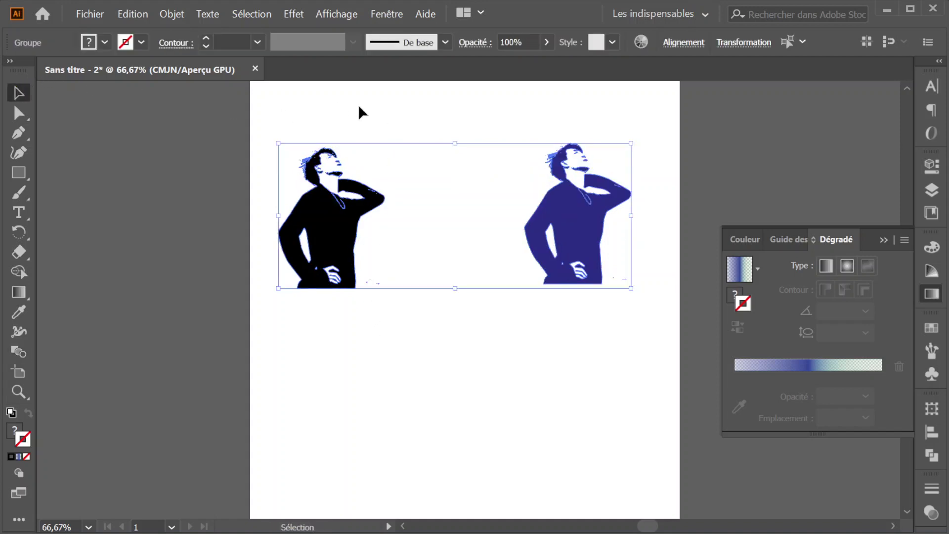
pyautogui.click(402, 346)
# Step: Duplicate the black silhouette to a spot below and between the two existing figures
pyautogui.click(330, 222)
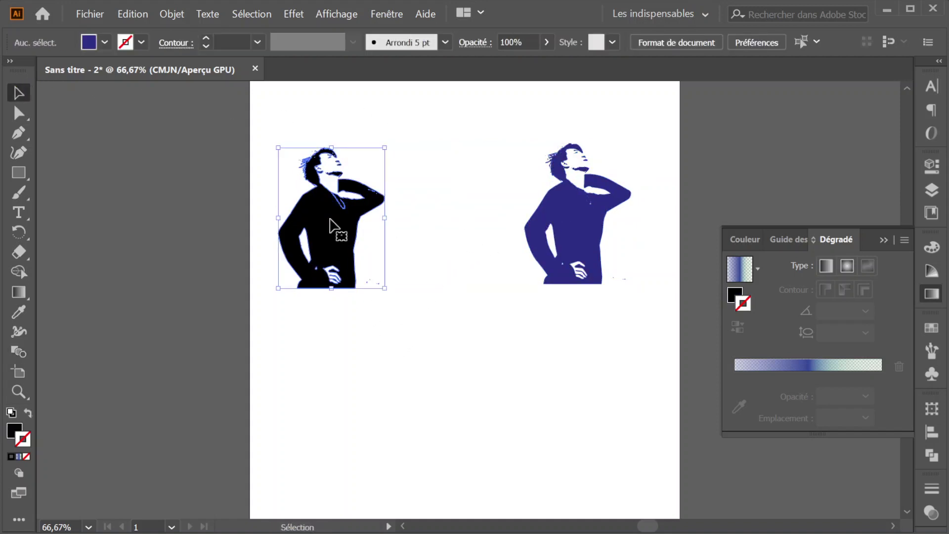
pyautogui.keyDown('alt'); pyautogui.moveTo(333, 225); pyautogui.dragTo(462, 347); pyautogui.keyUp('alt')
pyautogui.scroll(3, 454, 384)
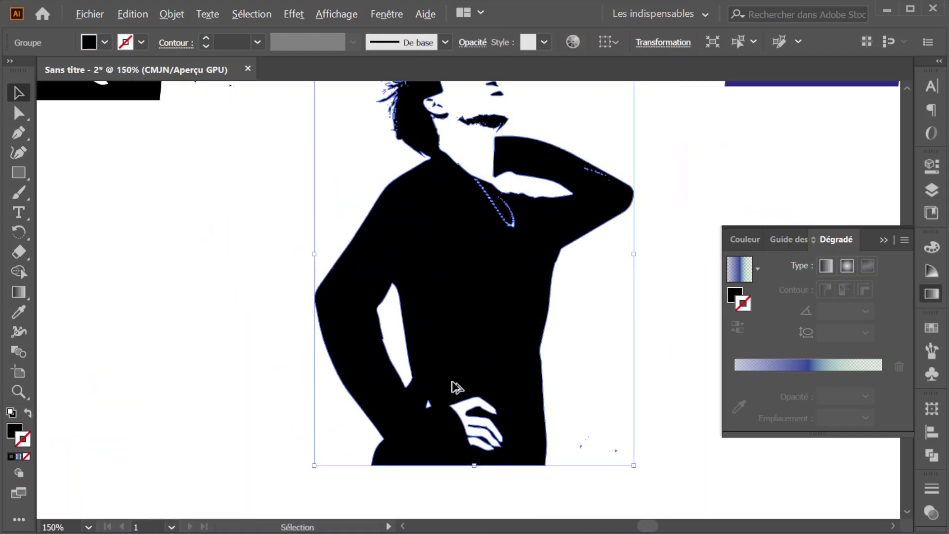
pyautogui.scroll(-2, 454, 385)
pyautogui.scroll(1, 454, 384)
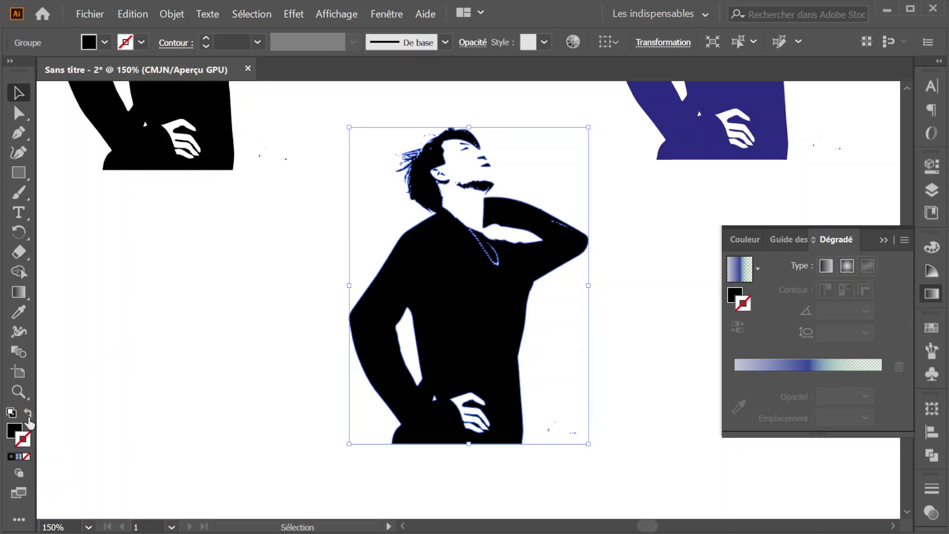
# Step: Swap the new copy's fill and stroke to turn it into a black outline, and set the stroke weight to 0.5 pt
pyautogui.click(29, 417)
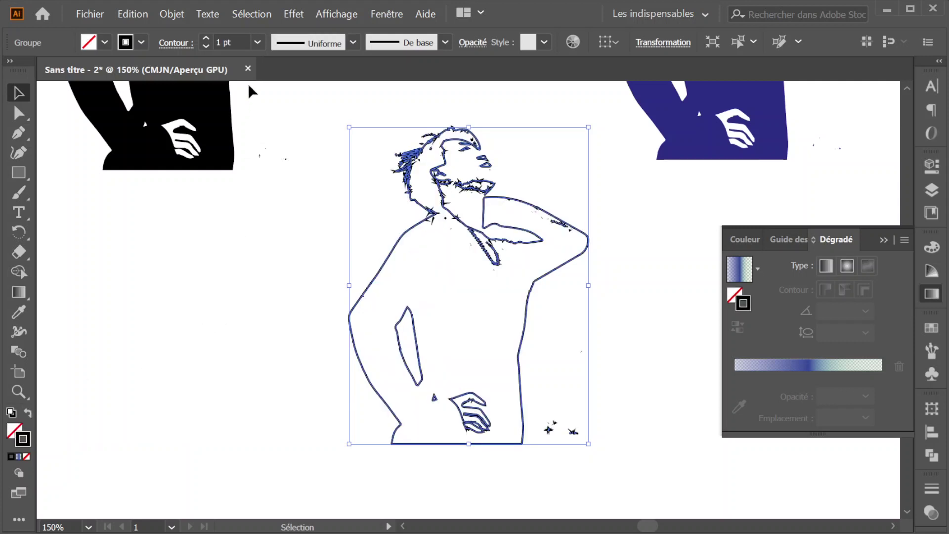
pyautogui.click(258, 43)
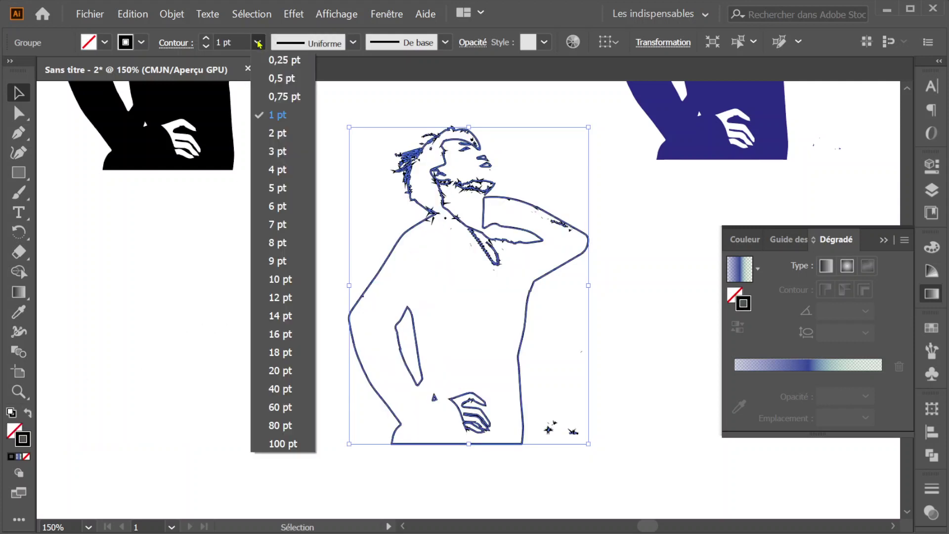
pyautogui.click(272, 79)
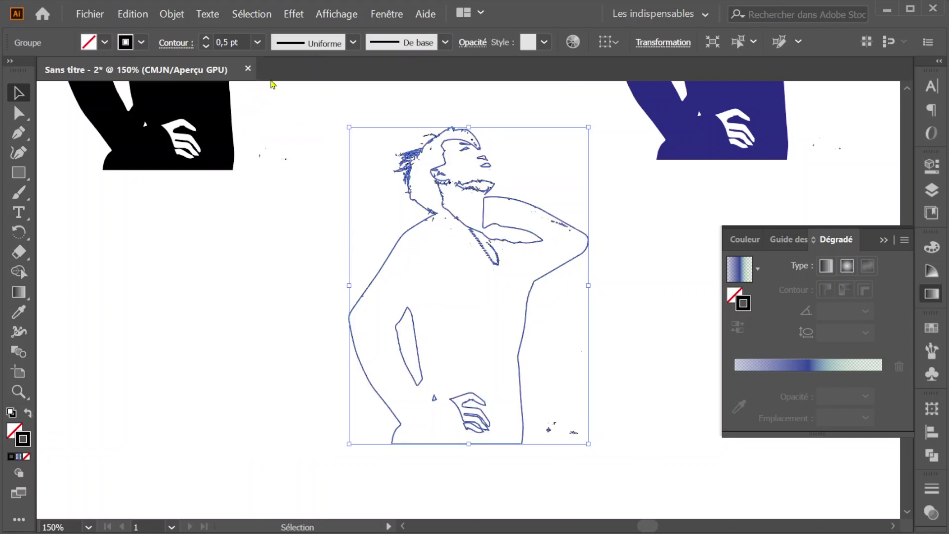
pyautogui.click(286, 151)
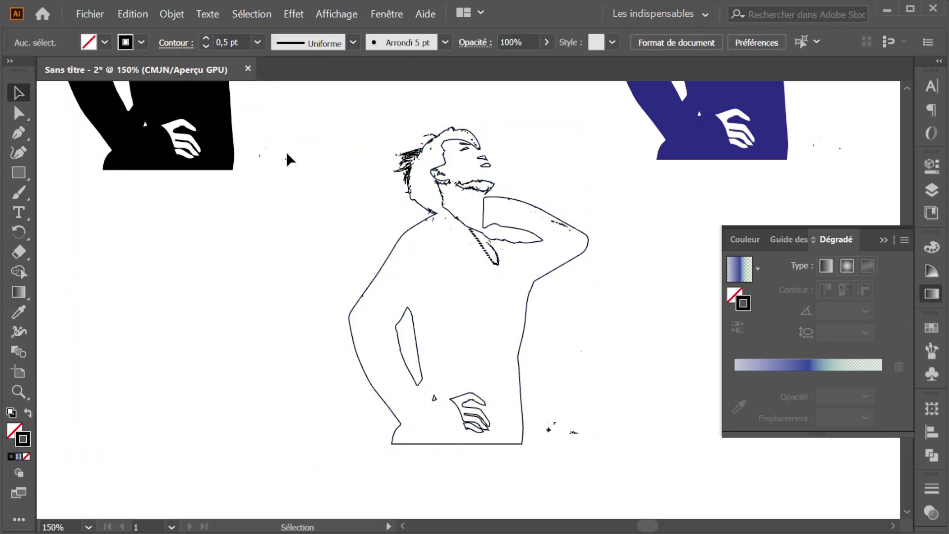
pyautogui.scroll(-3, 286, 151)
pyautogui.scroll(2, 287, 152)
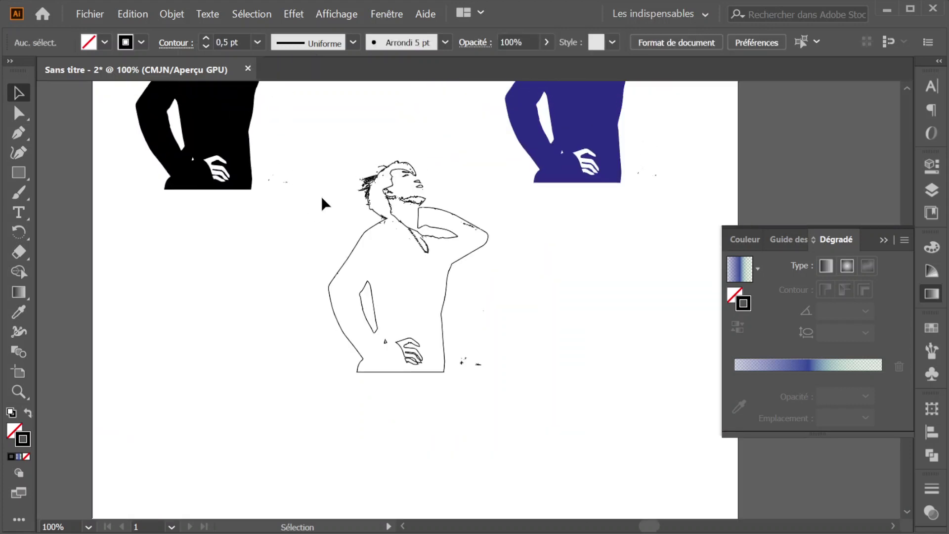
pyautogui.scroll(3, 321, 195)
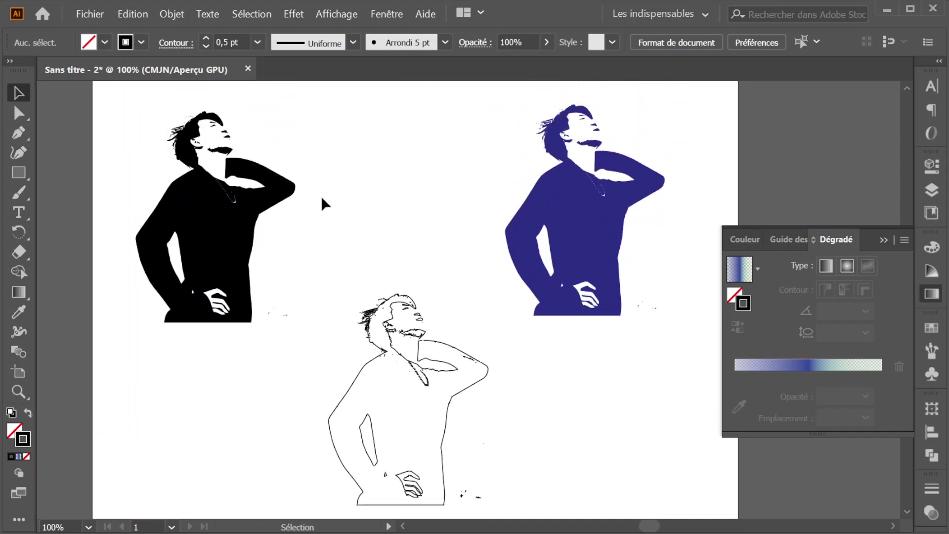